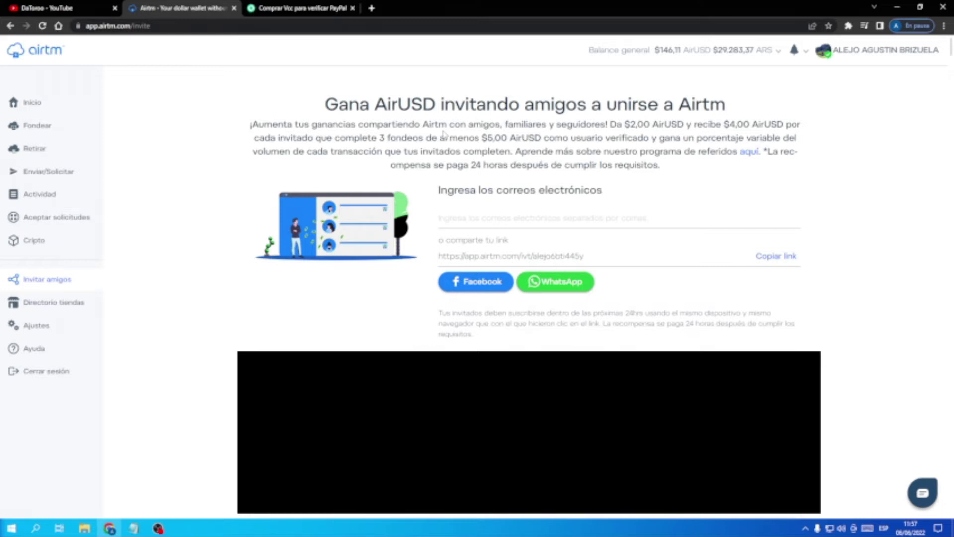
# - Open Airtm's help center to view the support page, and close it again
pyautogui.hotkey('ctrl', 'Tab')
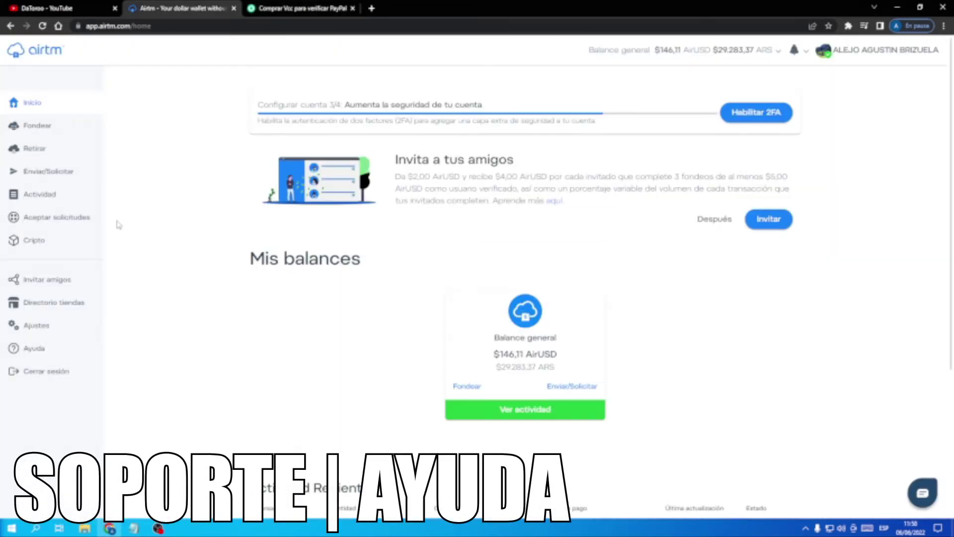
pyautogui.click(38, 354)
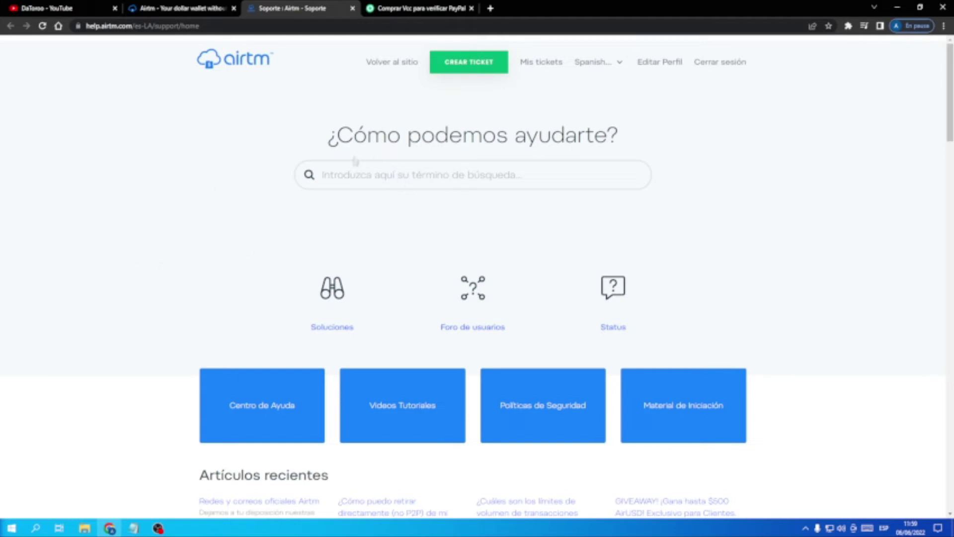
pyautogui.hotkey('ctrl', 'w')
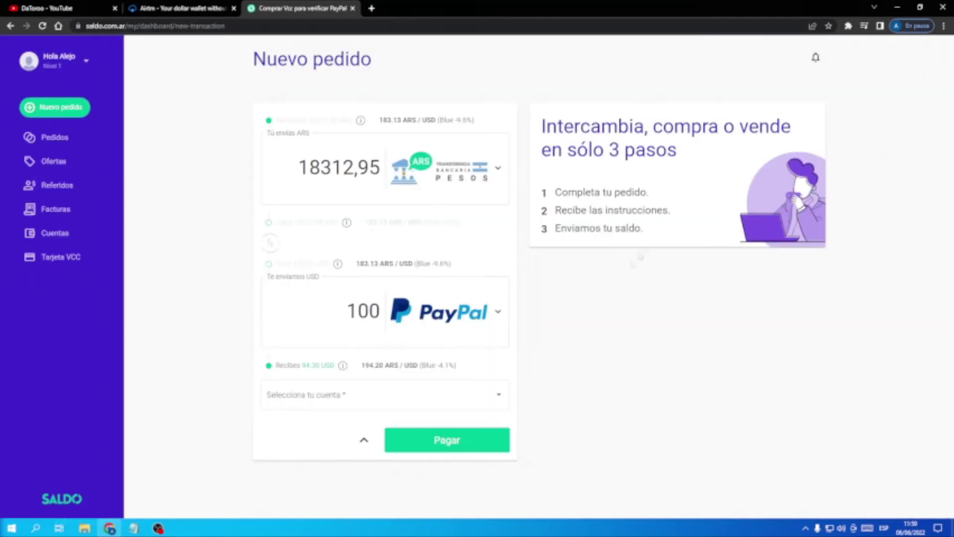
# - Open the order history in Saldo and check the account notifications
pyautogui.click(62, 162)
pyautogui.click(62, 145)
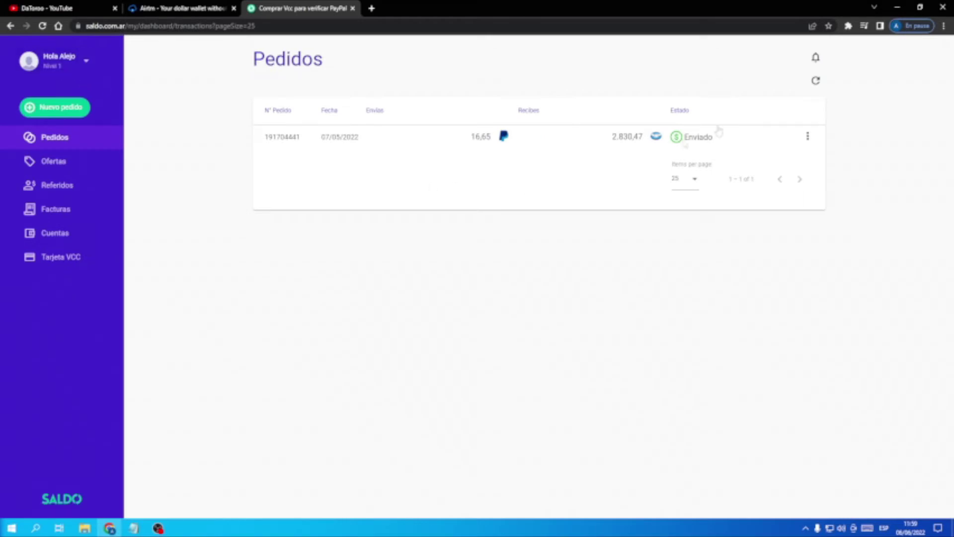
pyautogui.click(816, 57)
pyautogui.click(781, 70)
# - Switch to Airtm and open the payment method search for funding the account
pyautogui.hotkey('ctrl', 'shift', 'Tab')
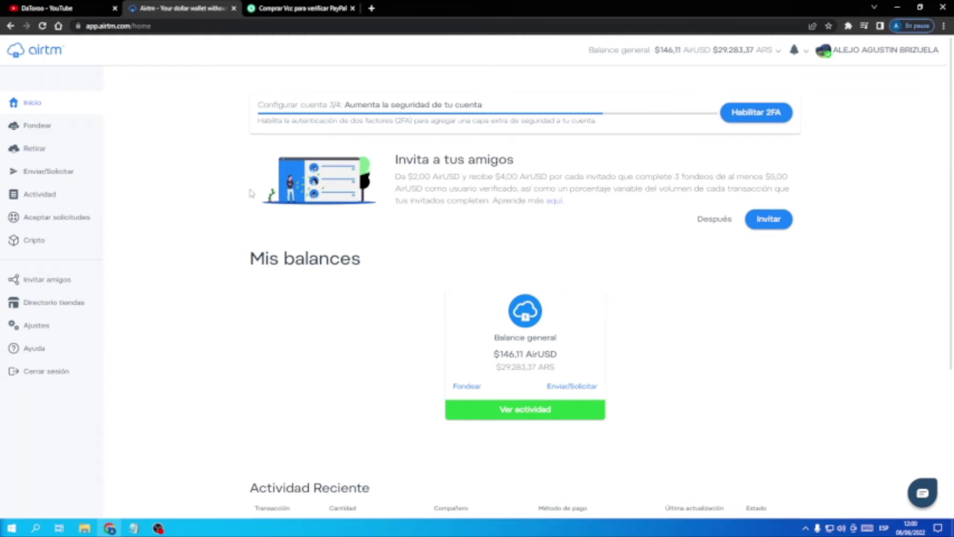
pyautogui.click(37, 125)
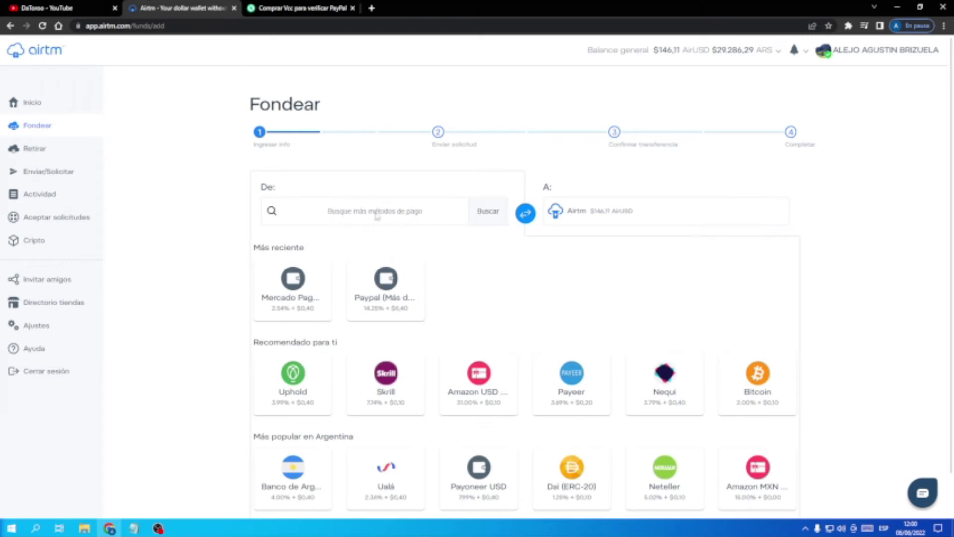
pyautogui.click(393, 217)
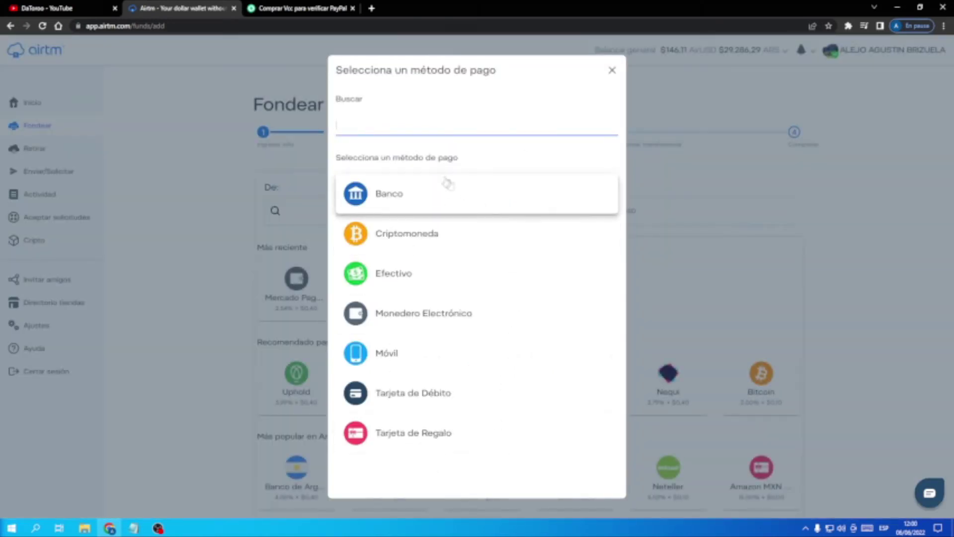
# - Switch to Saldo, start a new order and look through the payment methods available for sending
pyautogui.click(304, 8)
pyautogui.click(53, 111)
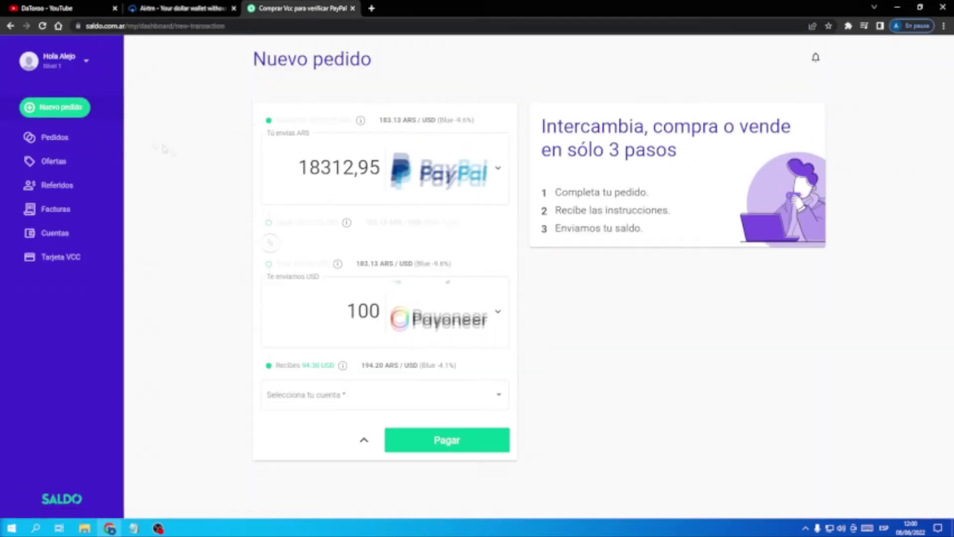
pyautogui.click(468, 194)
pyautogui.scroll(-12, 472, 229)
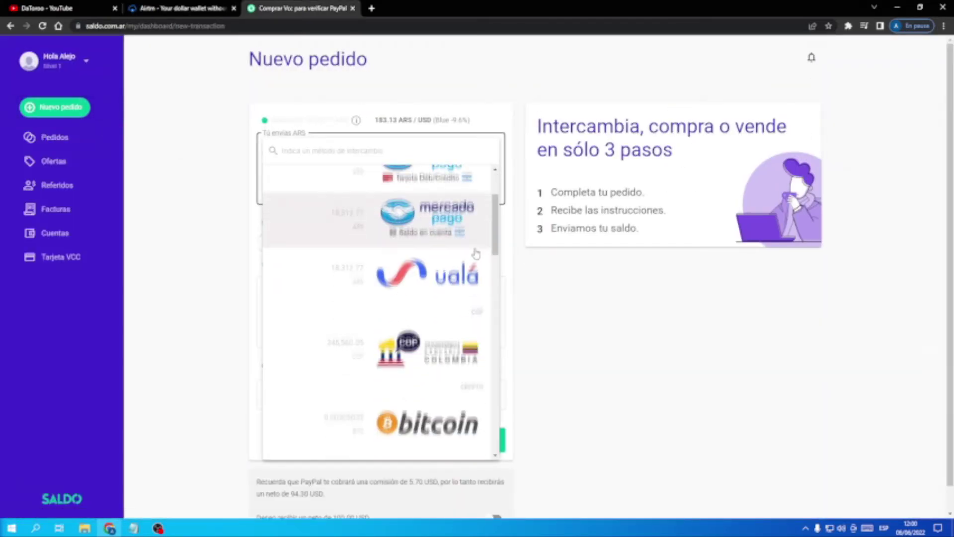
pyautogui.scroll(-5, 475, 255)
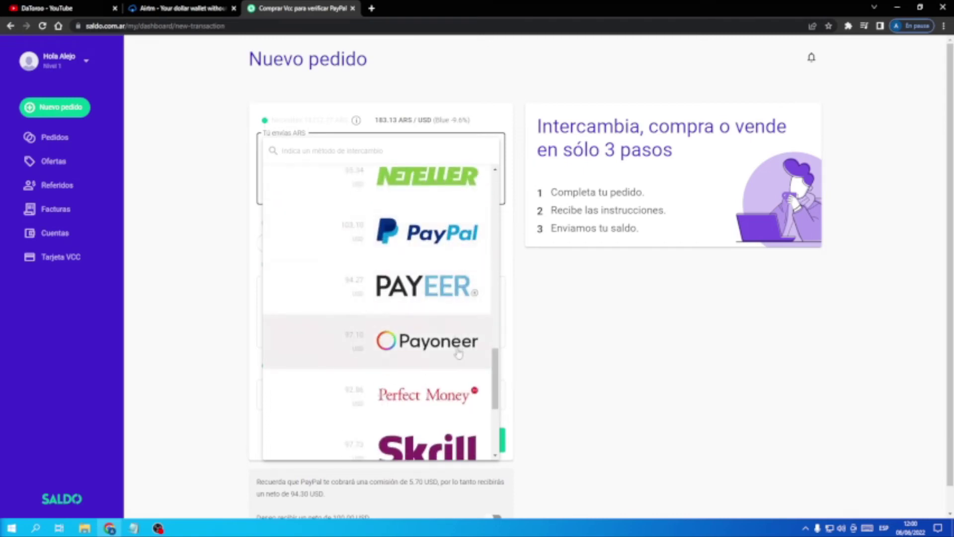
pyautogui.scroll(6, 455, 430)
pyautogui.scroll(12, 454, 430)
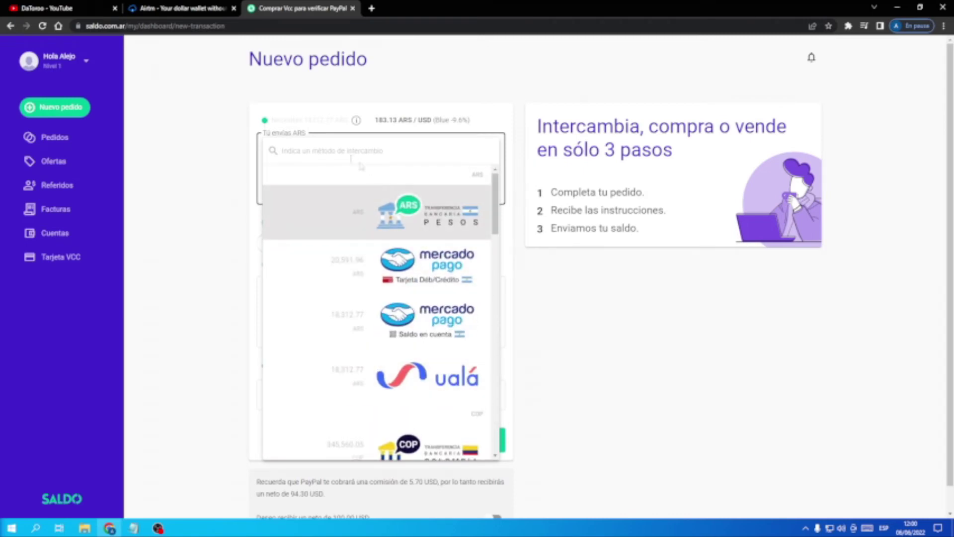
# - Switch to Airtm and look through the Banco category of funding methods
pyautogui.click(192, 8)
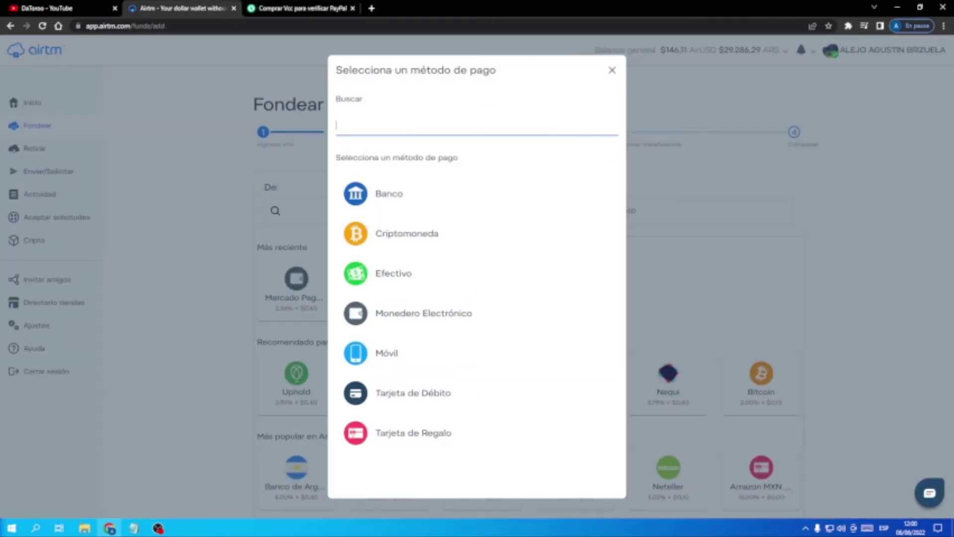
pyautogui.click(390, 124)
pyautogui.click(404, 168)
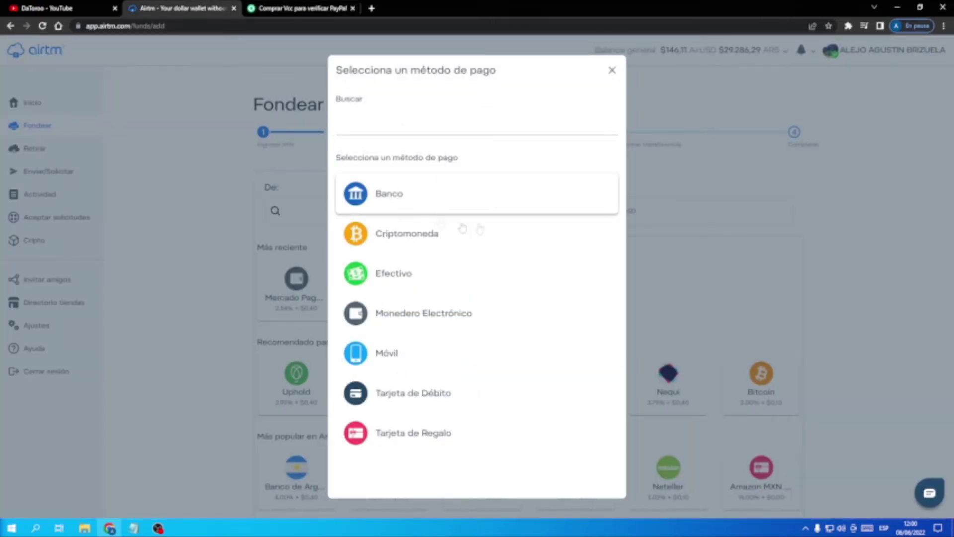
pyautogui.click(434, 198)
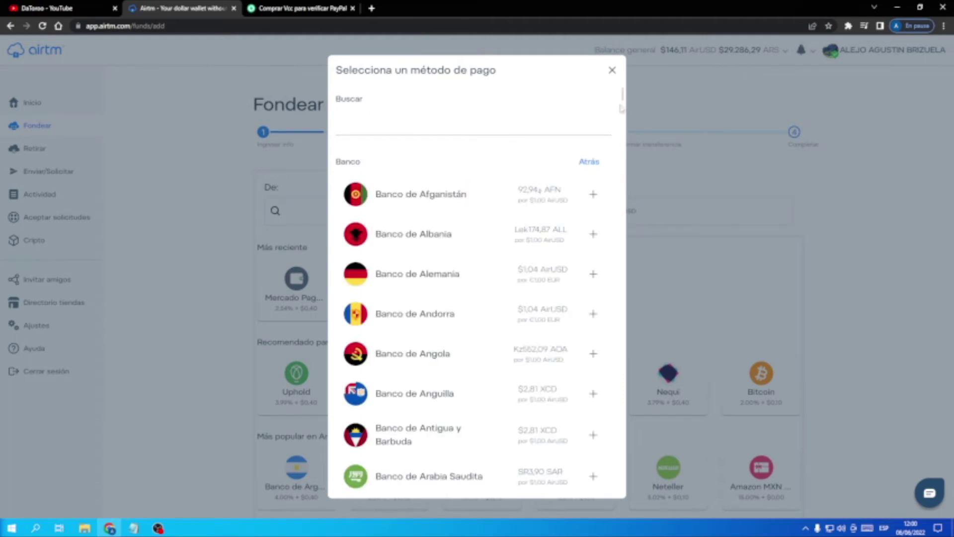
pyautogui.scroll(-1, 622, 97)
pyautogui.moveTo(622, 96); pyautogui.dragTo(273, 4)
# - Return to Saldo and compare its sending methods, from pesos transfers to crypto and e-wallets
pyautogui.click(273, 4)
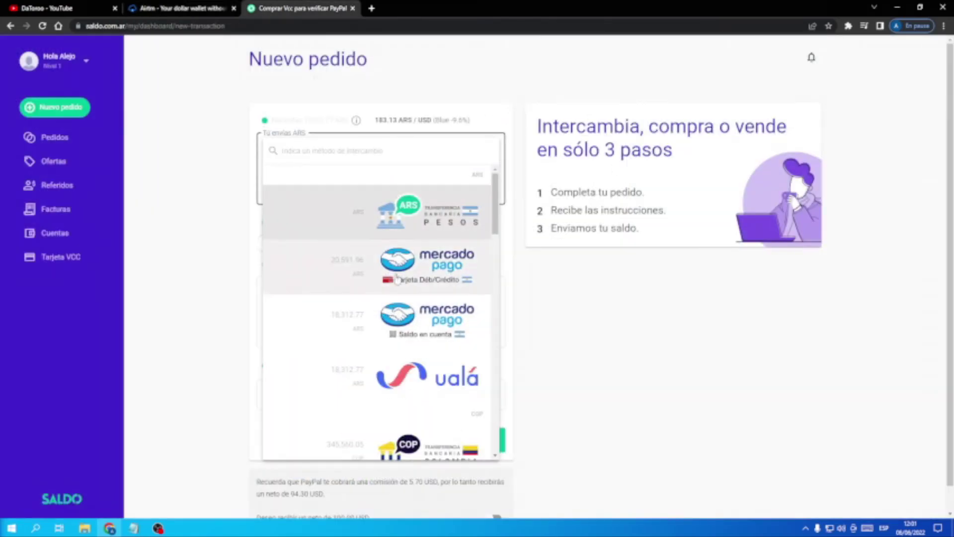
pyautogui.scroll(-3, 429, 336)
pyautogui.scroll(-12, 429, 335)
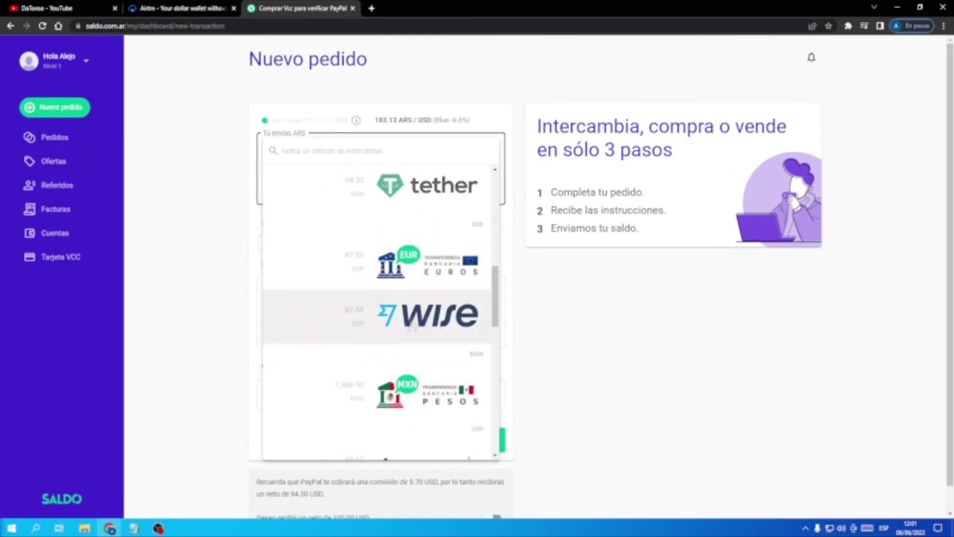
pyautogui.scroll(12, 449, 372)
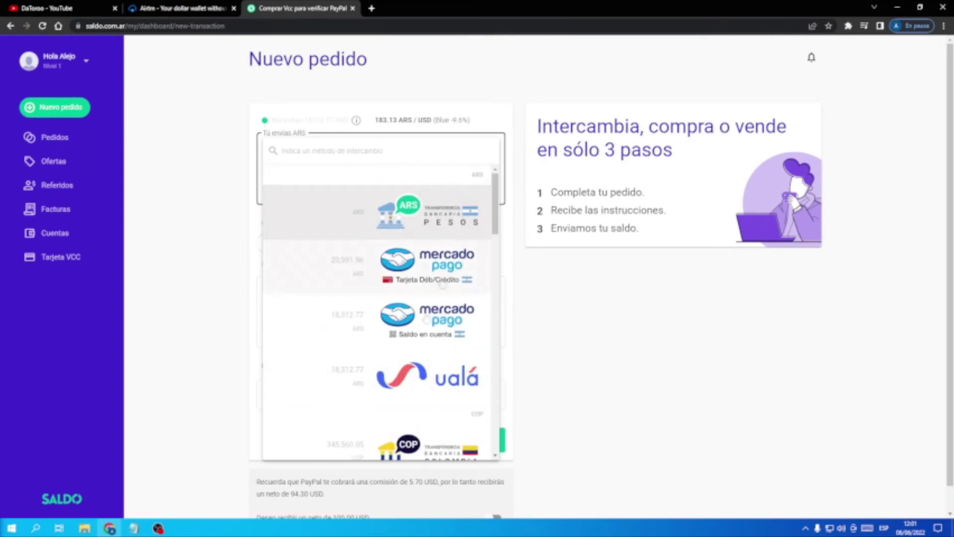
pyautogui.scroll(-4, 385, 388)
pyautogui.scroll(-12, 389, 373)
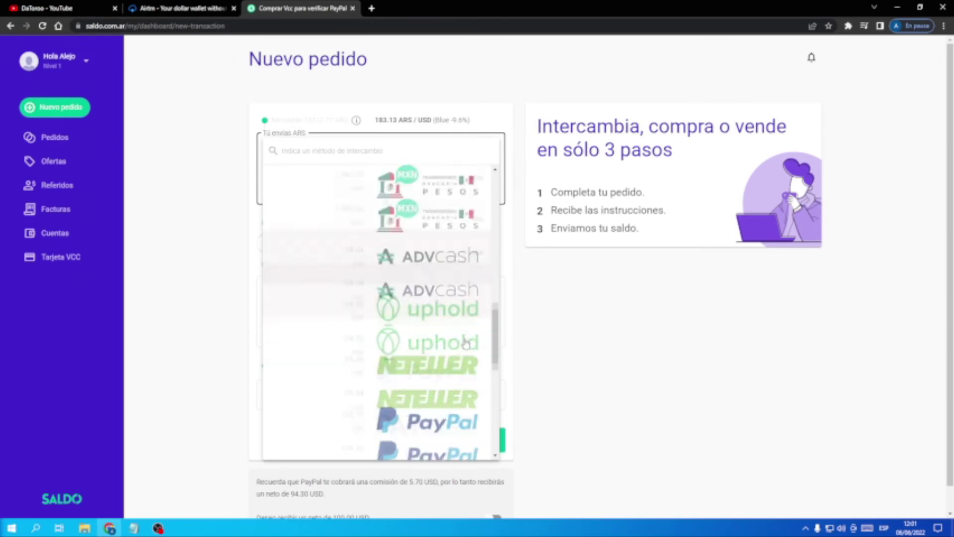
pyautogui.scroll(8, 462, 420)
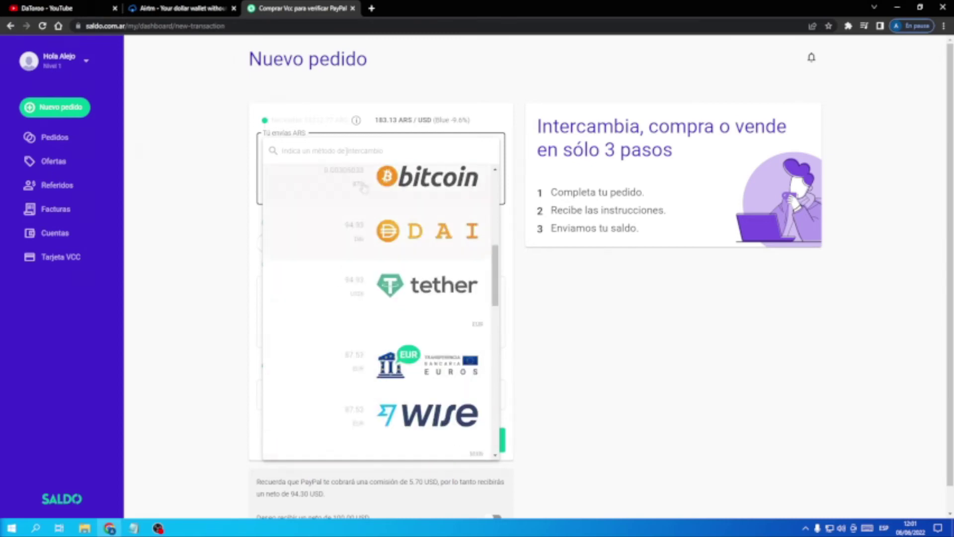
# - Browse Airtm's funding methods by category, including Criptomoneda, and return to the Airtm home page
pyautogui.hotkey('ctrl', 'shift', 'Tab')
pyautogui.click(589, 162)
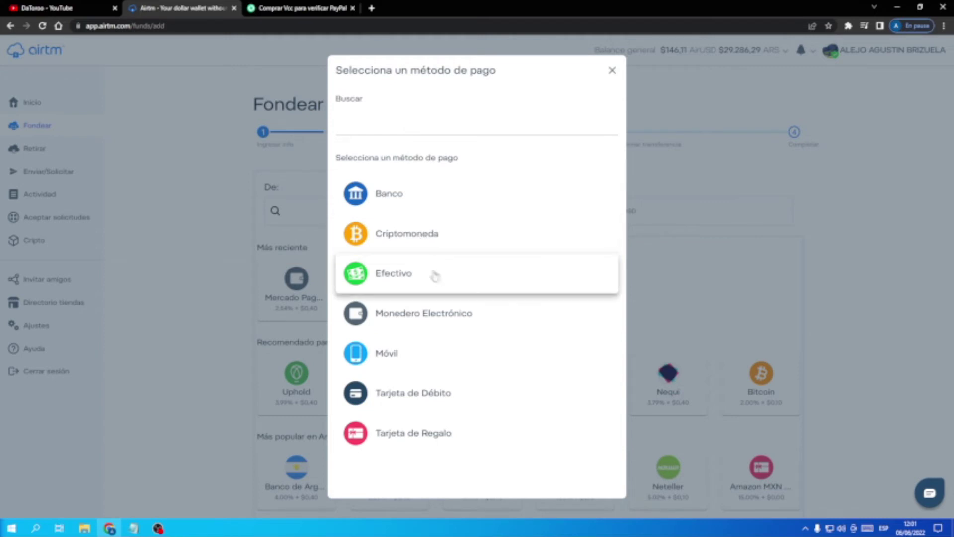
pyautogui.click(438, 234)
pyautogui.click(591, 163)
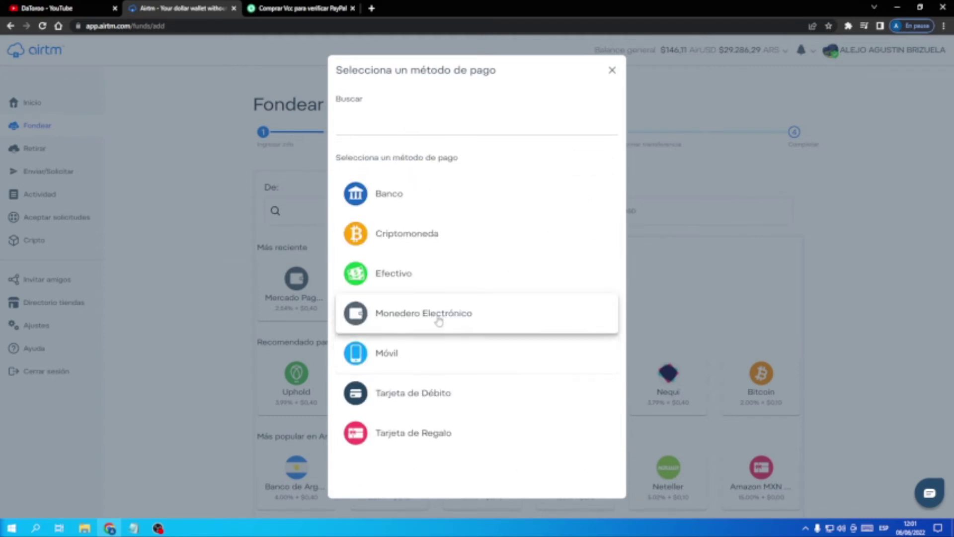
pyautogui.click(481, 222)
pyautogui.moveTo(622, 173); pyautogui.dragTo(615, 494)
pyautogui.hotkey('alt', 'Left')
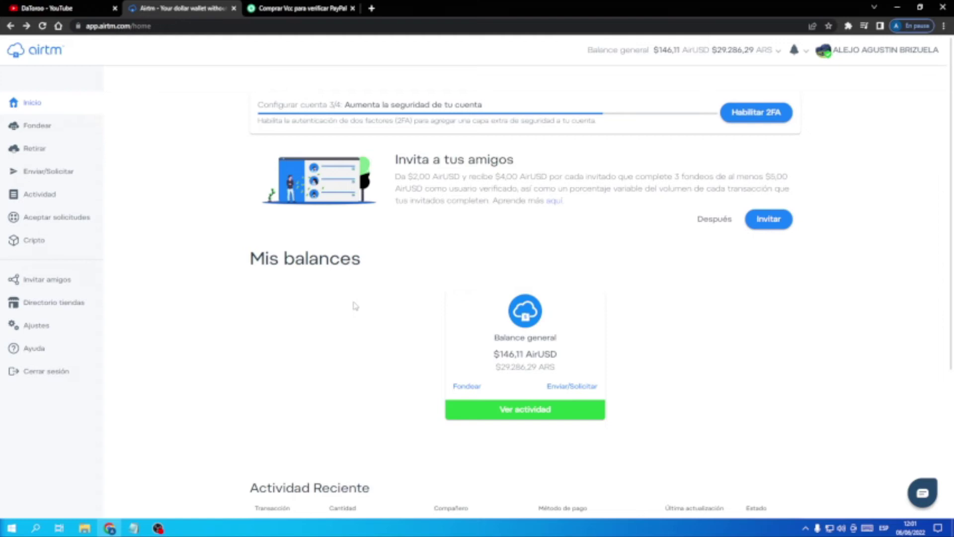
# - Review the full list of sending methods for the new order in Saldo once more
pyautogui.scroll(-5, 477, 309)
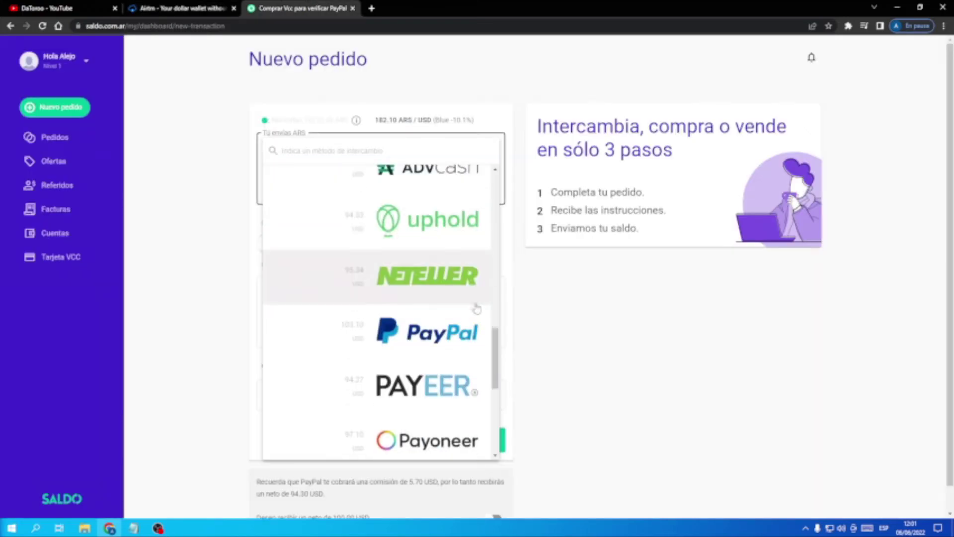
pyautogui.scroll(-3, 476, 309)
pyautogui.scroll(10, 477, 309)
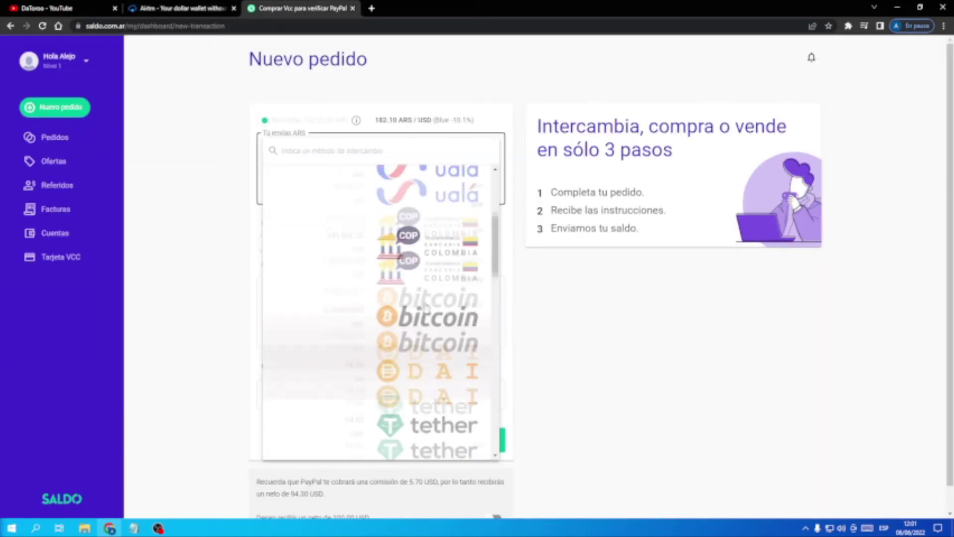
pyautogui.scroll(4, 390, 368)
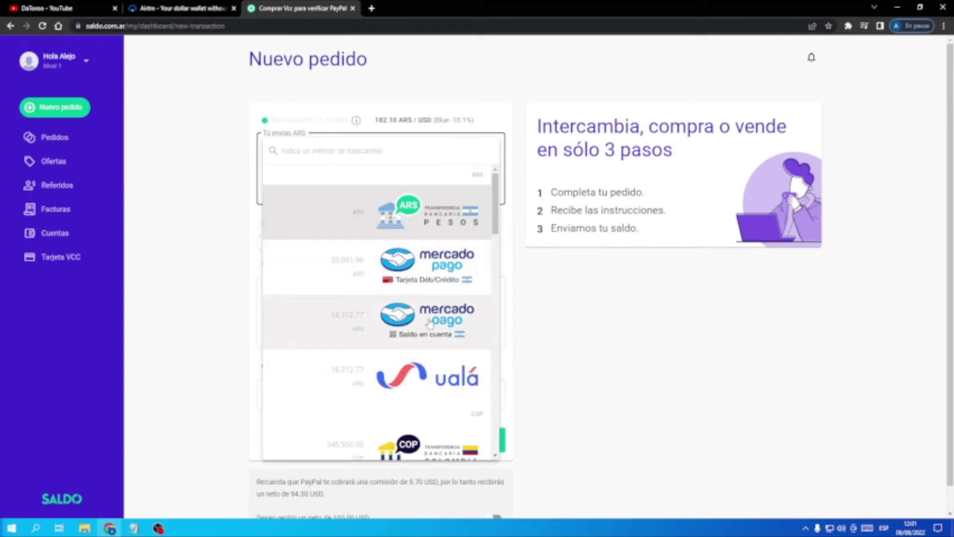
pyautogui.scroll(-3, 416, 335)
pyautogui.scroll(-1, 417, 335)
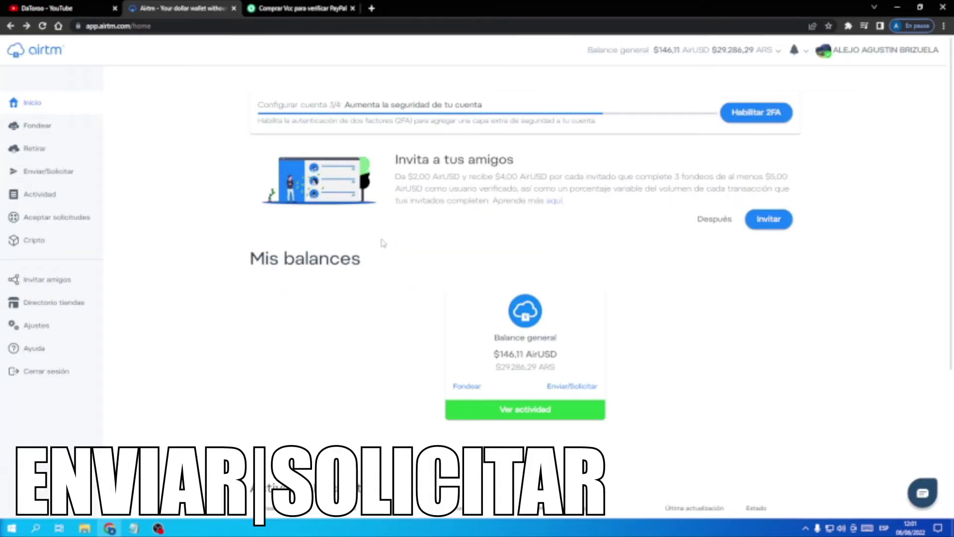
# - Open Airtm's Enviar/Solicitar form and inspect its recipient and amount fields
pyautogui.click(37, 174)
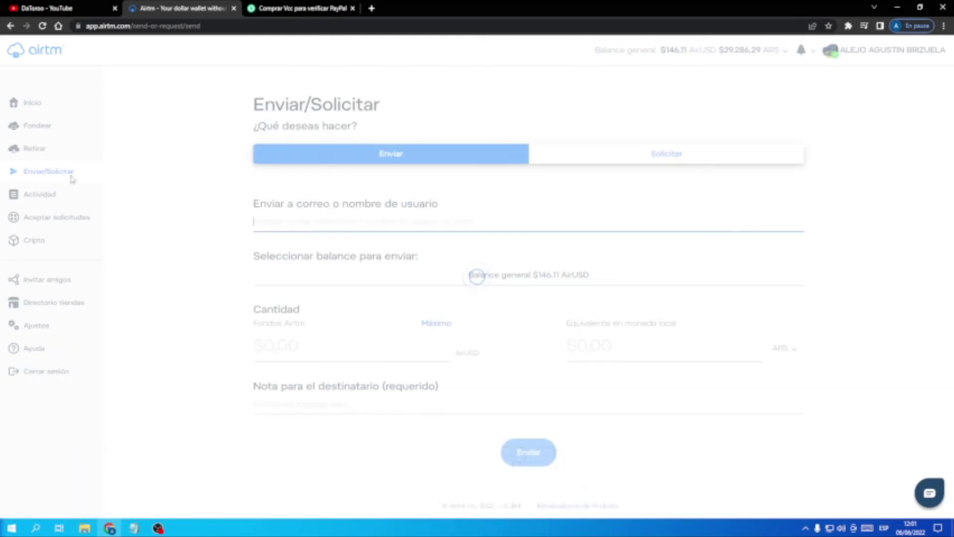
pyautogui.click(286, 7)
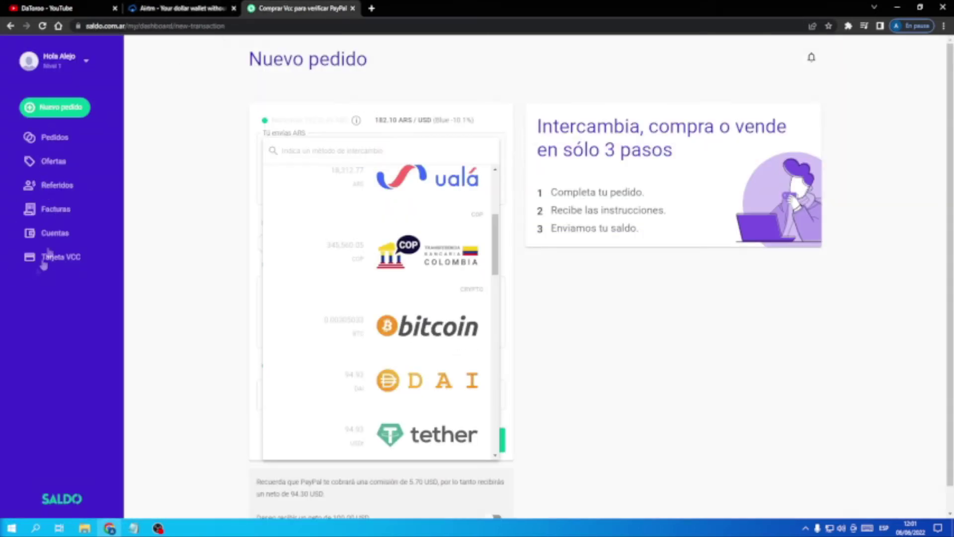
pyautogui.click(178, 8)
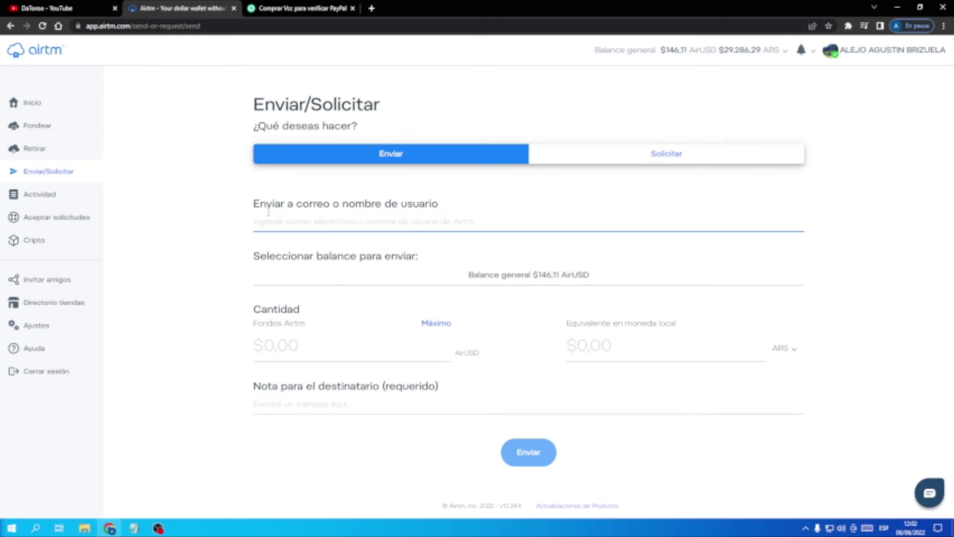
pyautogui.click(319, 351)
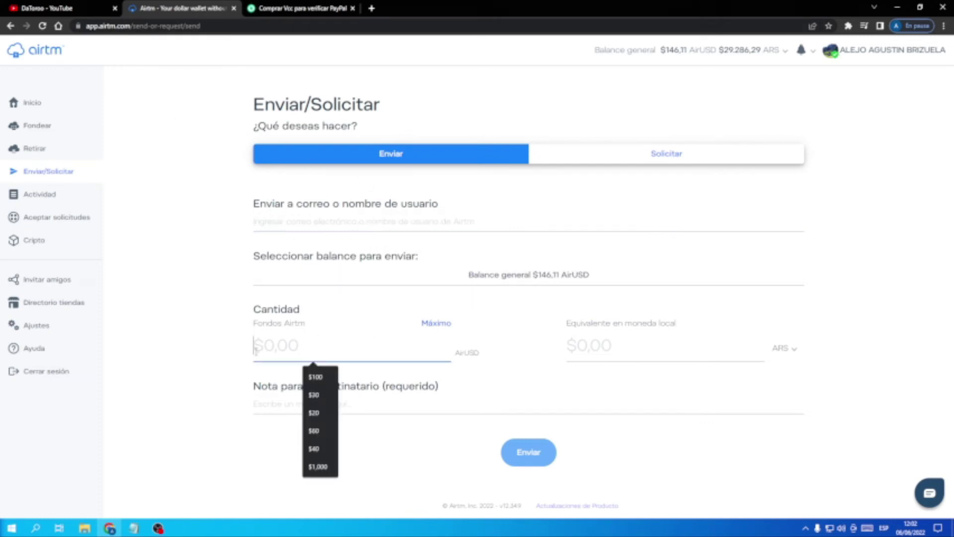
pyautogui.click(657, 379)
# - Switch to Saldo, close the sending method list and examine the new order's amount in pesos
pyautogui.click(328, 8)
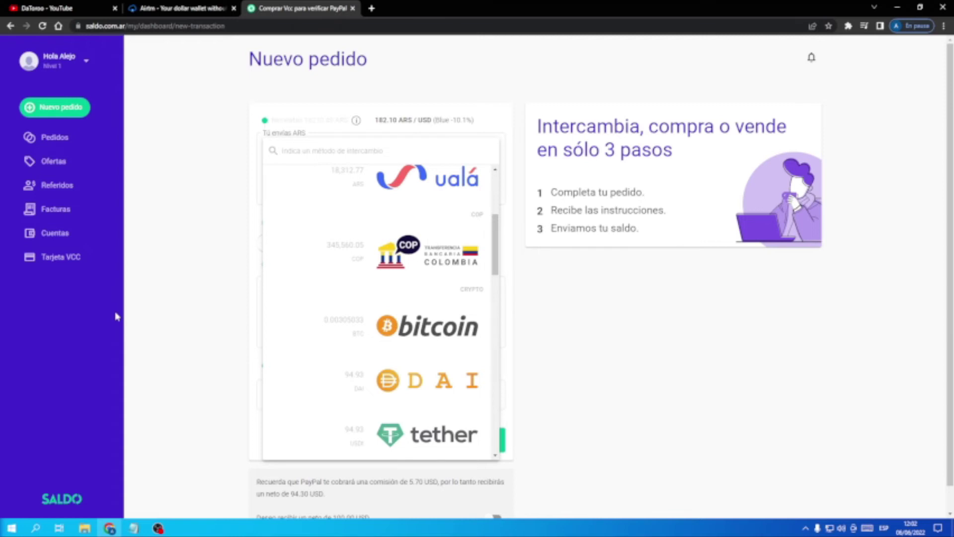
pyautogui.click(189, 170)
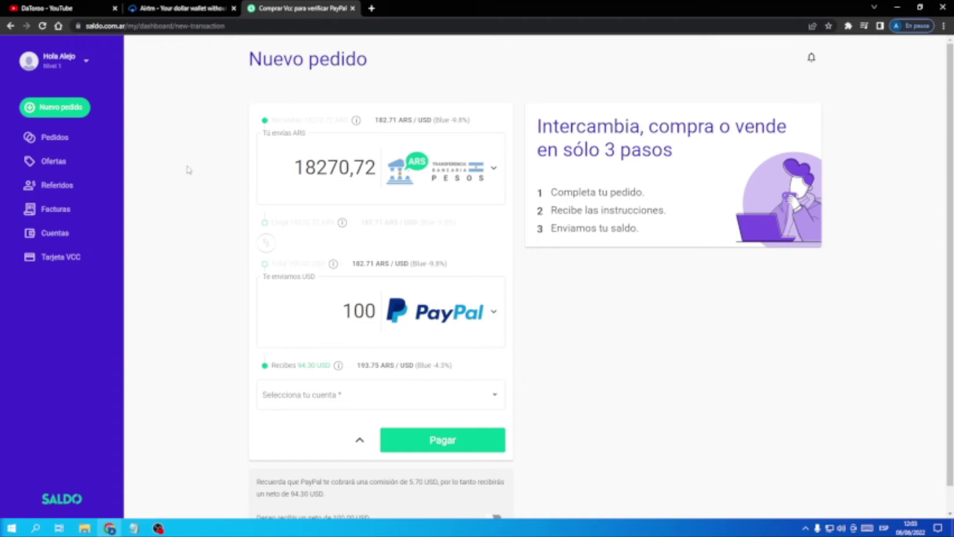
pyautogui.moveTo(297, 168); pyautogui.dragTo(370, 180)
pyautogui.click(202, 193)
# - Open Saldo's order history and examine the past order's date, amount sent and amount received
pyautogui.click(83, 143)
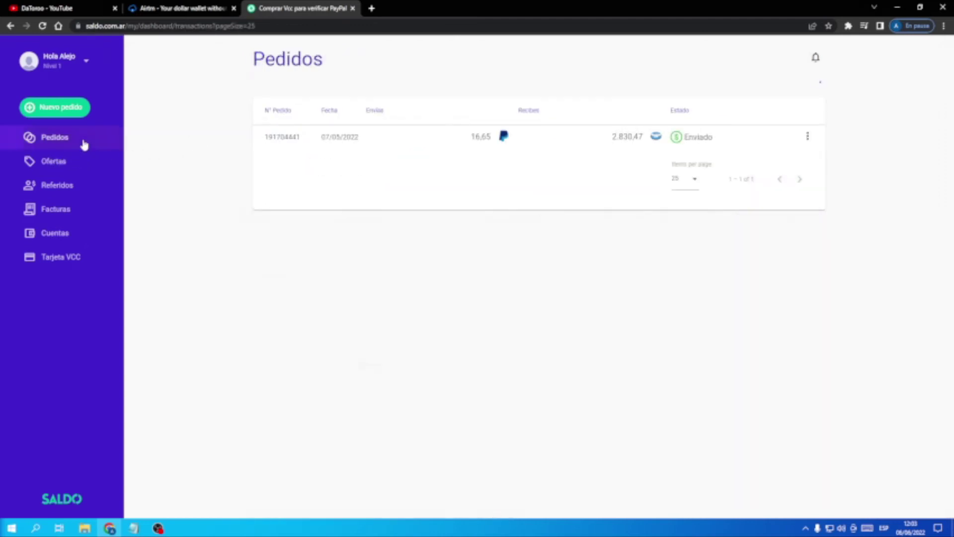
pyautogui.moveTo(602, 139); pyautogui.dragTo(664, 139)
pyautogui.click(641, 146)
pyautogui.tripleClick(497, 145)
pyautogui.click(582, 166)
pyautogui.moveTo(312, 137); pyautogui.dragTo(366, 143)
pyautogui.click(395, 160)
pyautogui.doubleClick(619, 137)
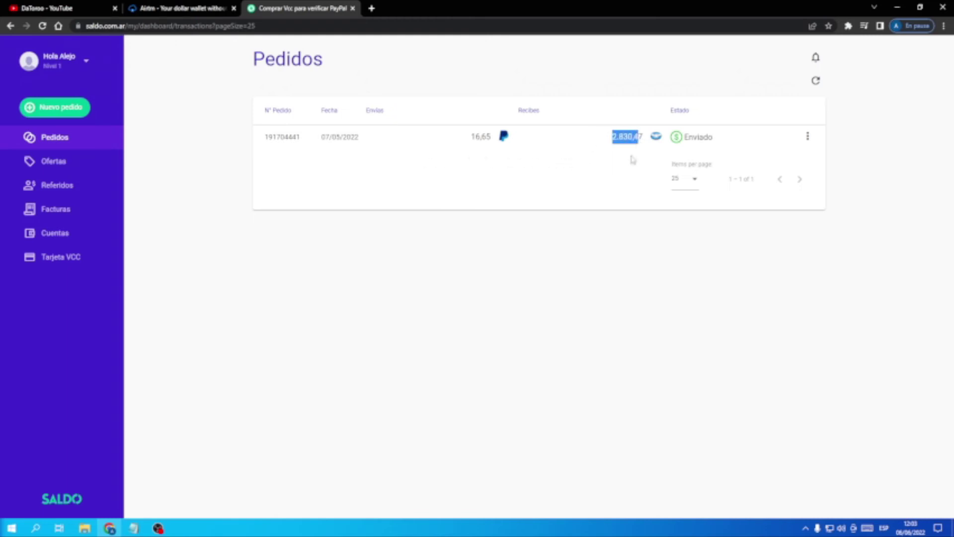
pyautogui.click(641, 158)
pyautogui.doubleClick(640, 139)
pyautogui.click(622, 184)
pyautogui.doubleClick(616, 139)
pyautogui.click(225, 65)
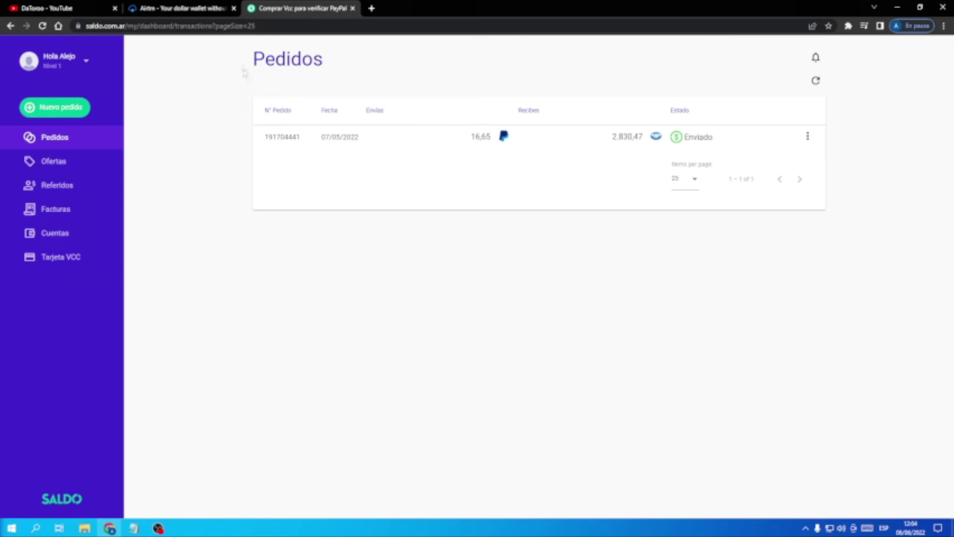
# - Switch to Airtm and examine the amounts and net exchange rate for withdrawing 100 AirUSD to Mercado Pago Argentina
pyautogui.click(191, 11)
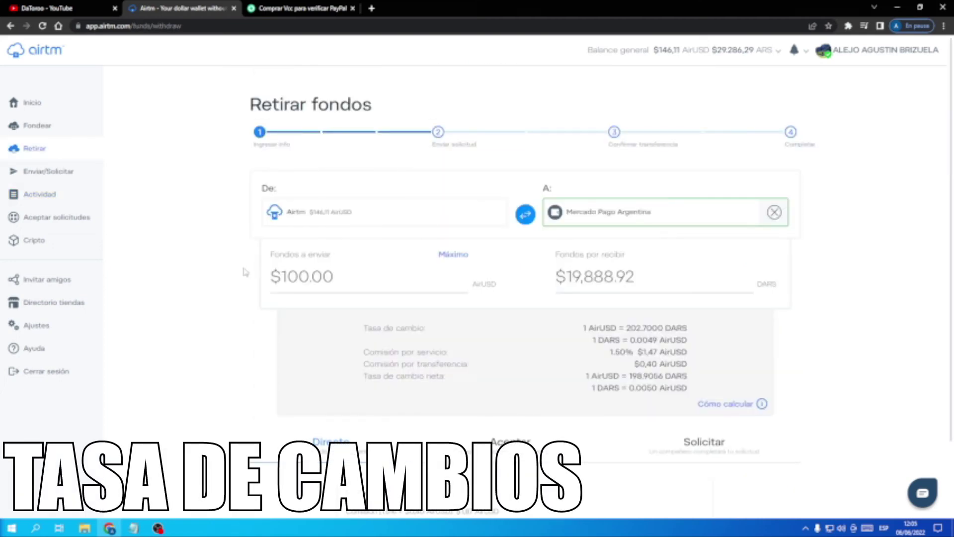
pyautogui.click(348, 275)
pyautogui.doubleClick(484, 283)
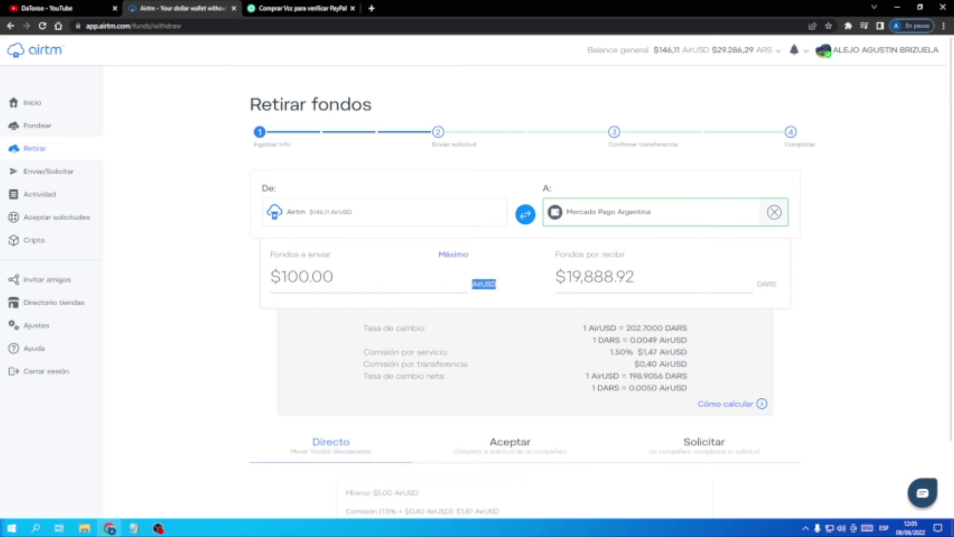
pyautogui.moveTo(587, 376); pyautogui.dragTo(711, 380)
pyautogui.click(712, 380)
# - Compare Saldo's amount received for sending 100 USD from PayPal to Mercado Pago with Airtm's amount for the same withdrawal
pyautogui.click(303, 10)
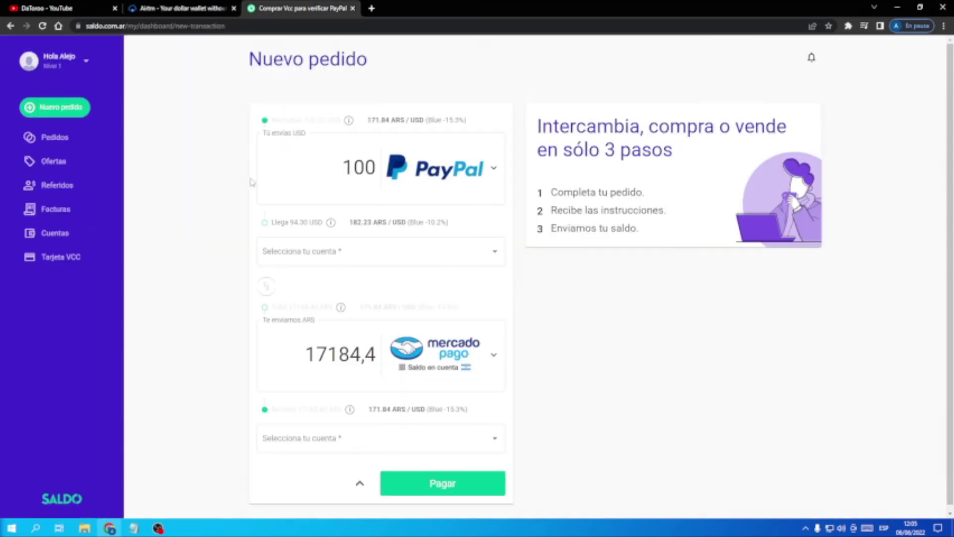
pyautogui.click(364, 167)
pyautogui.moveTo(354, 167); pyautogui.dragTo(378, 168)
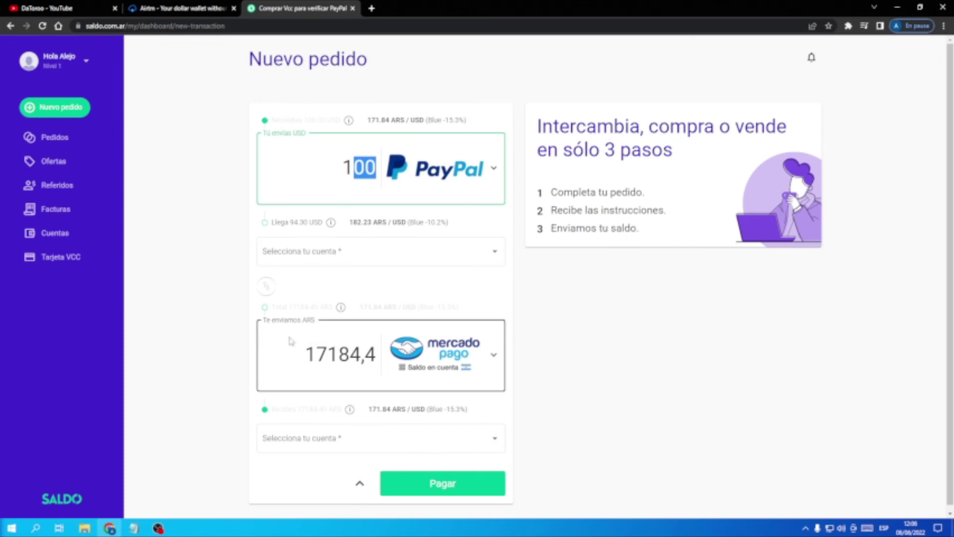
pyautogui.hotkey('ctrl', 'shift', 'Tab')
pyautogui.click(664, 270)
pyautogui.click(297, 11)
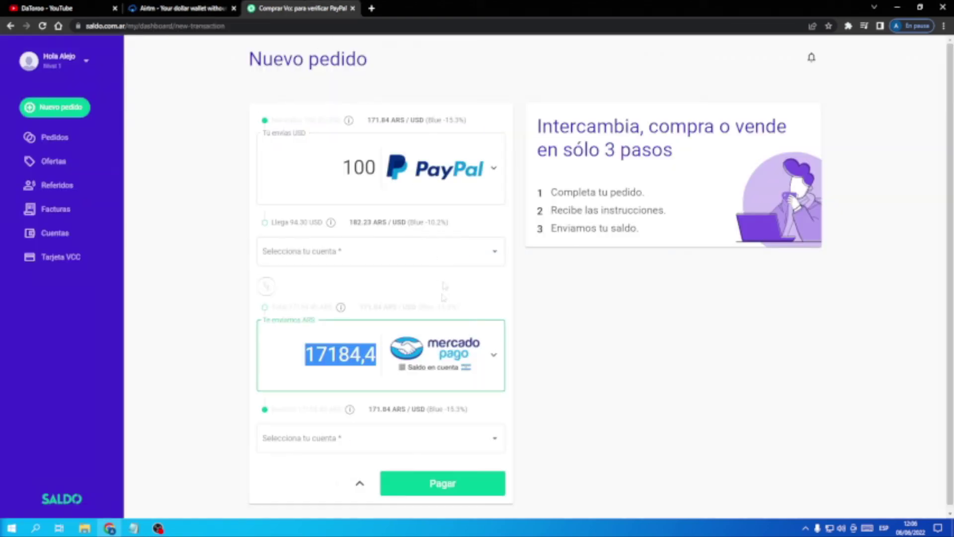
# - Switch to Airtm and open its friend invitation page to examine the referral program
pyautogui.click(171, 7)
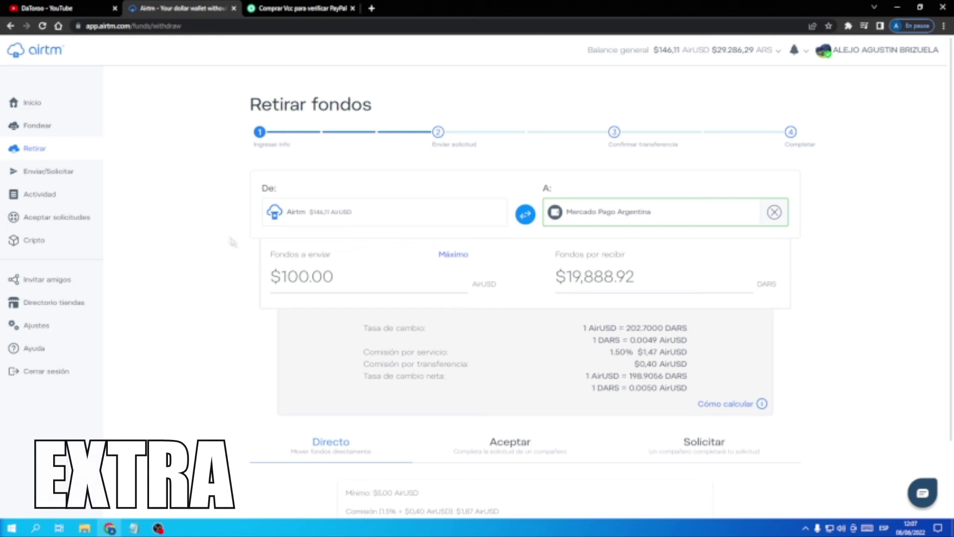
pyautogui.click(47, 280)
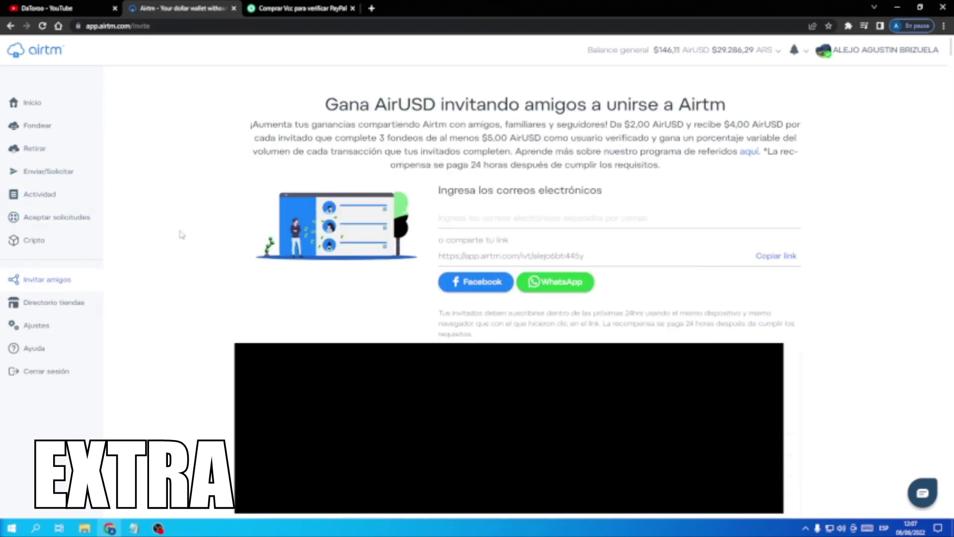